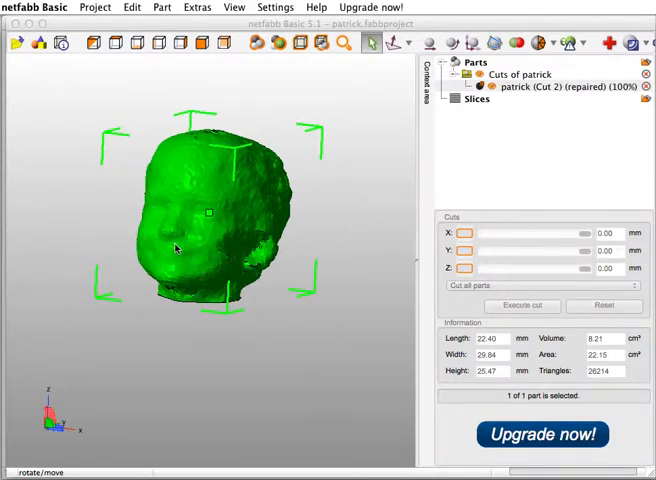
# Step: Rotate the repaired head model to inspect it, then bring Slic3r forward with Cmd+Tab
pyautogui.moveTo(176, 249)
pyautogui.mouseDown()
pyautogui.moveTo(230, 262)
pyautogui.moveTo(195, 246)
pyautogui.moveTo(250, 217)
pyautogui.moveTo(194, 211)
pyautogui.moveTo(285, 219)
pyautogui.moveTo(256, 271)
pyautogui.moveTo(266, 253)
pyautogui.mouseUp()
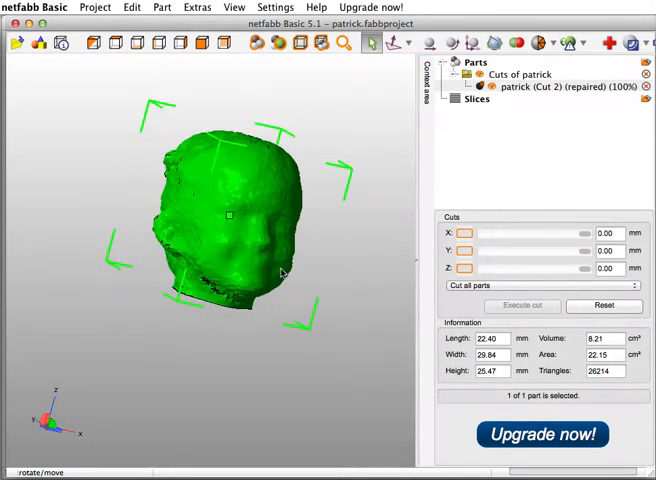
pyautogui.press('super+Tab')
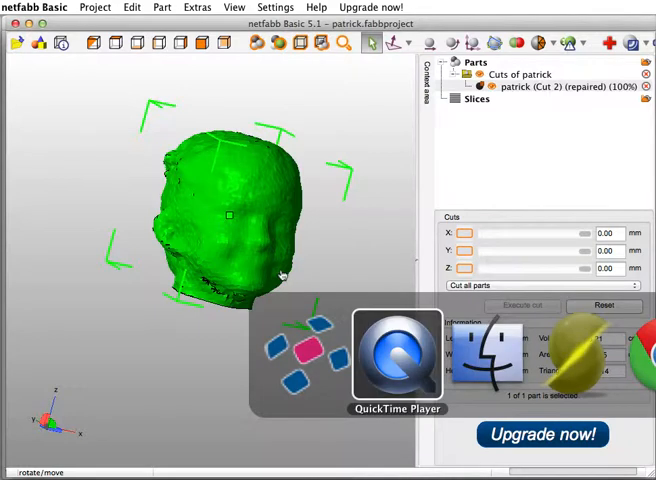
pyautogui.press('super+Tab')
pyautogui.press('super+Tab')
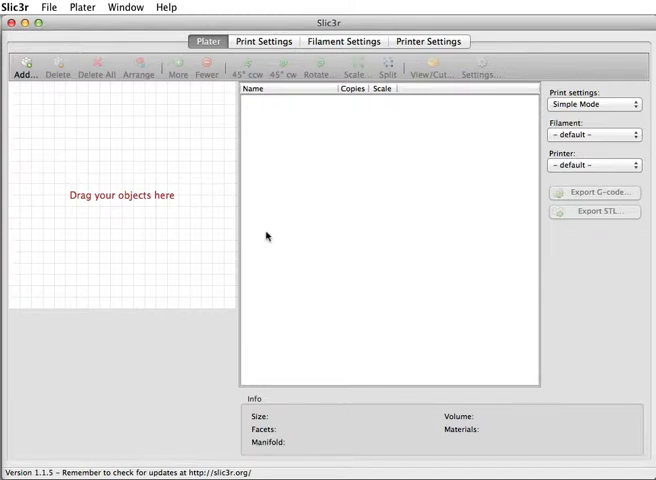
# Step: Leave the empty Slic3r plater and switch to Google Chrome with Cmd+Tab
pyautogui.press('super+Tab')
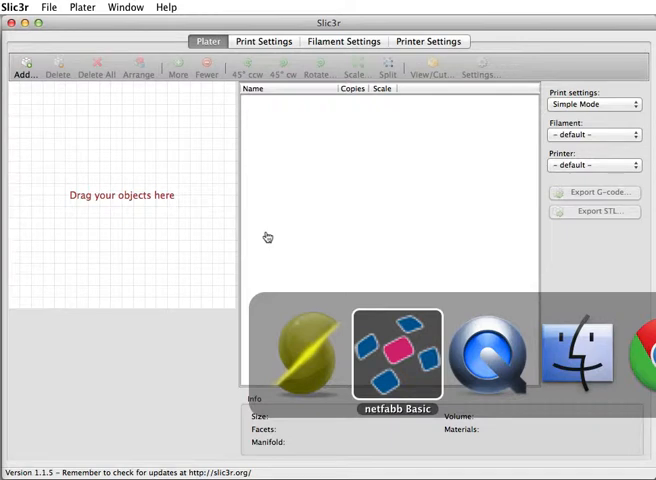
pyautogui.press('super+Tab')
pyautogui.press('super+Tab')
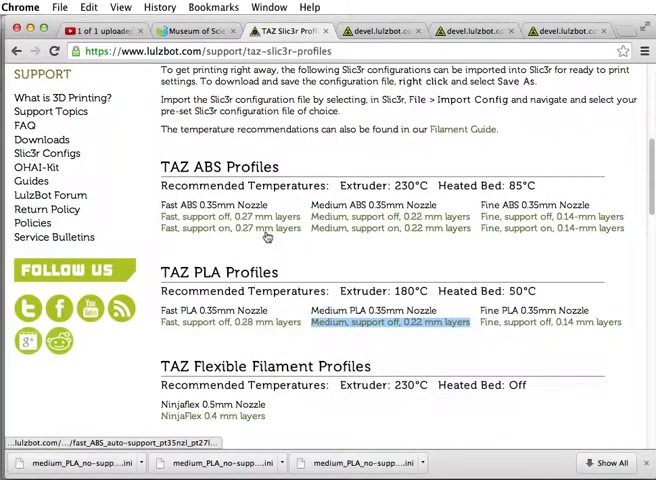
pyautogui.scroll(1, 330, 218)
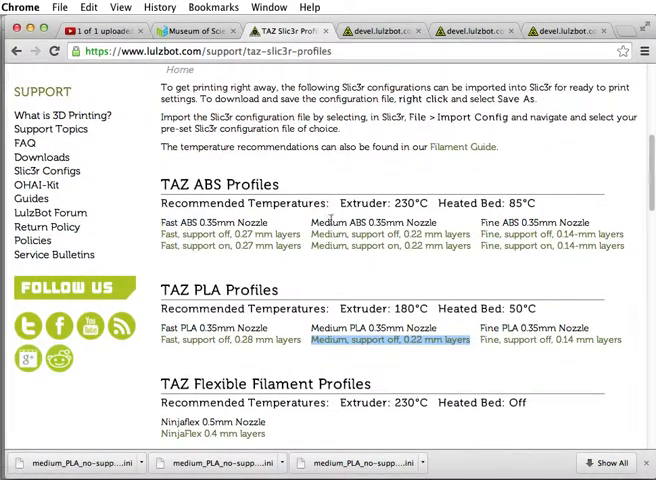
pyautogui.moveTo(646, 173)
pyautogui.mouseDown()
pyautogui.moveTo(646, 118)
pyautogui.moveTo(647, 192)
pyautogui.mouseUp()
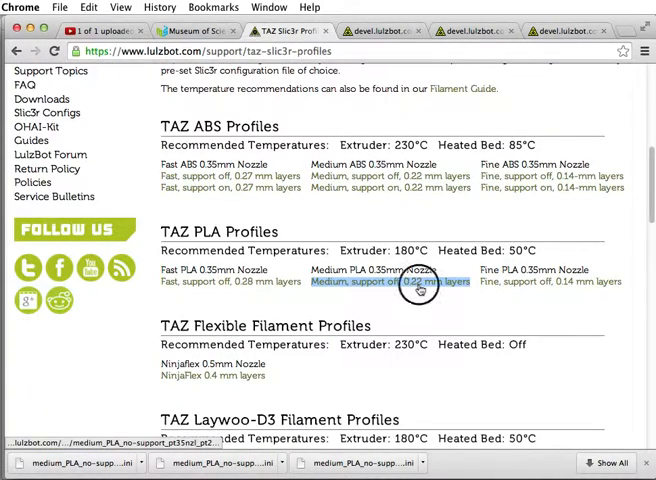
# Step: View the Medium PLA, support off, 0.22 mm layers profile text, then return to the profiles page
pyautogui.click(418, 287)
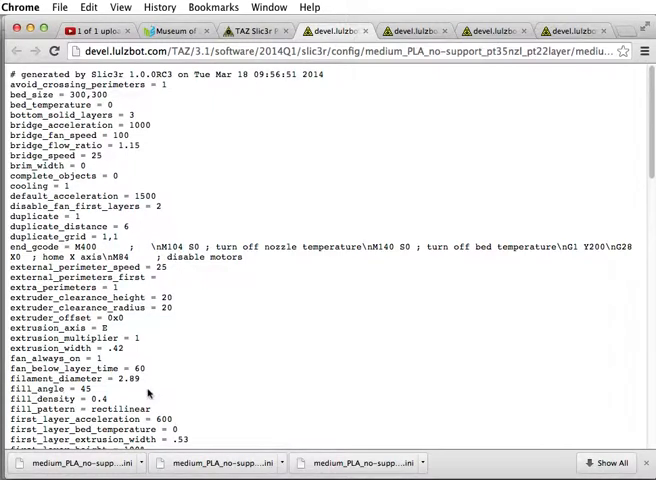
pyautogui.scroll(-5, 120, 313)
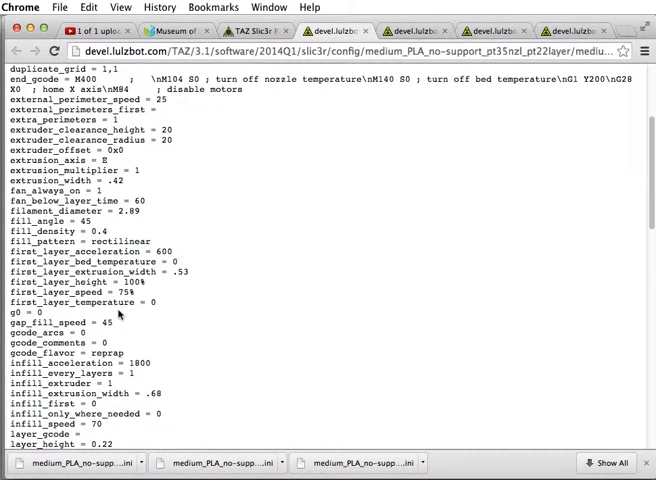
pyautogui.scroll(-3, 120, 315)
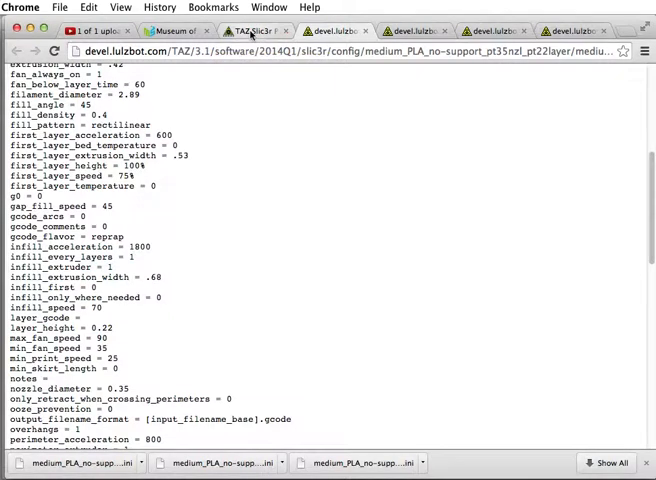
pyautogui.click(252, 33)
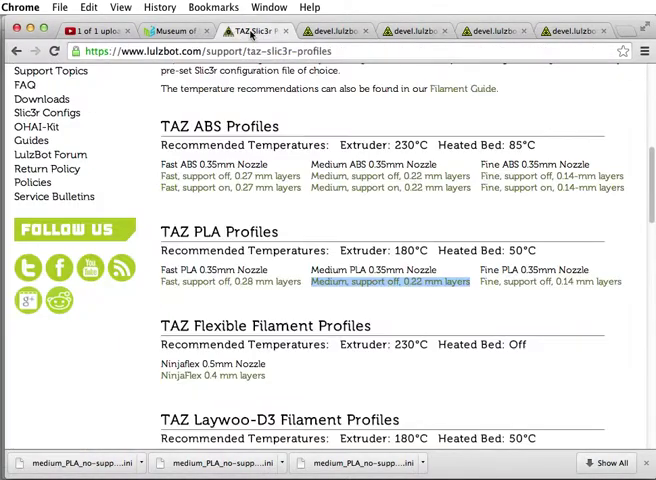
# Step: Save the Medium PLA, support off, 0.22 mm profile link into Downloads and return to Slic3r
pyautogui.rightClick(394, 288)
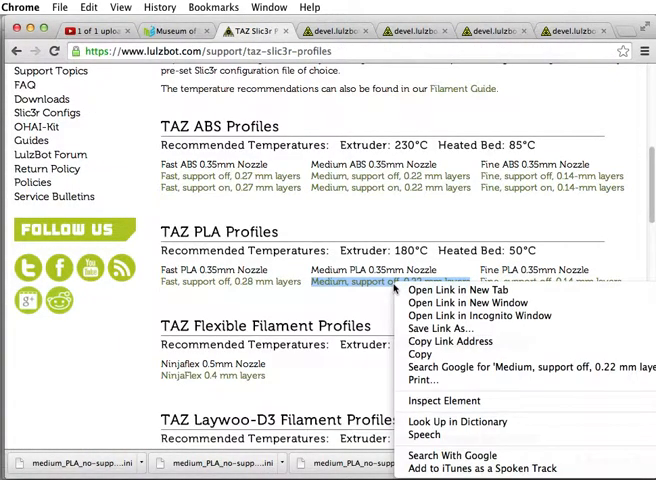
pyautogui.click(373, 262)
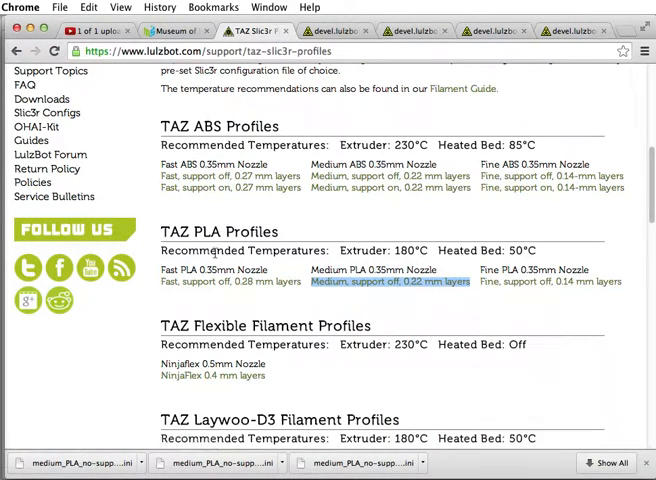
pyautogui.rightClick(367, 288)
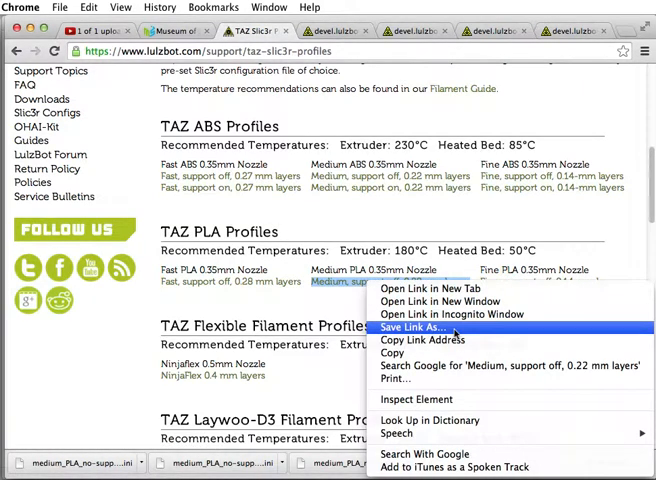
pyautogui.click(416, 326)
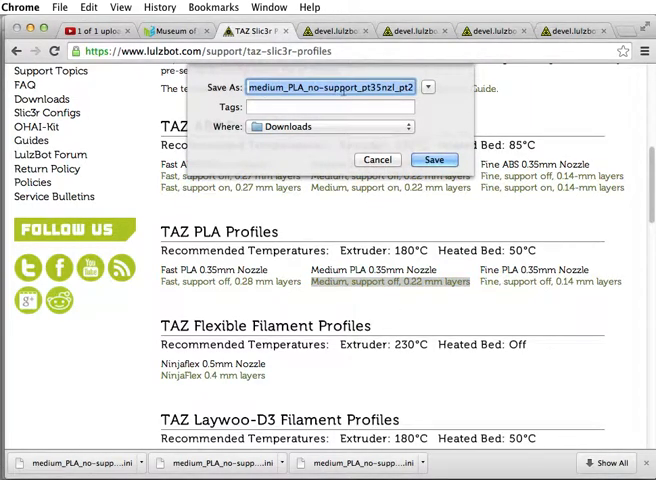
pyautogui.click(441, 163)
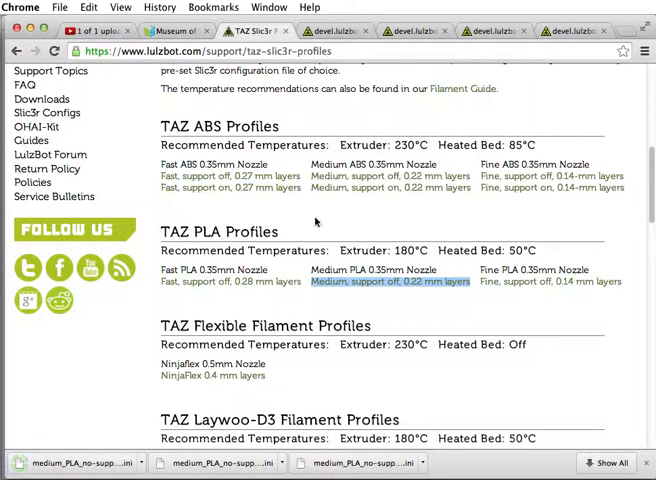
pyautogui.press('super+Tab')
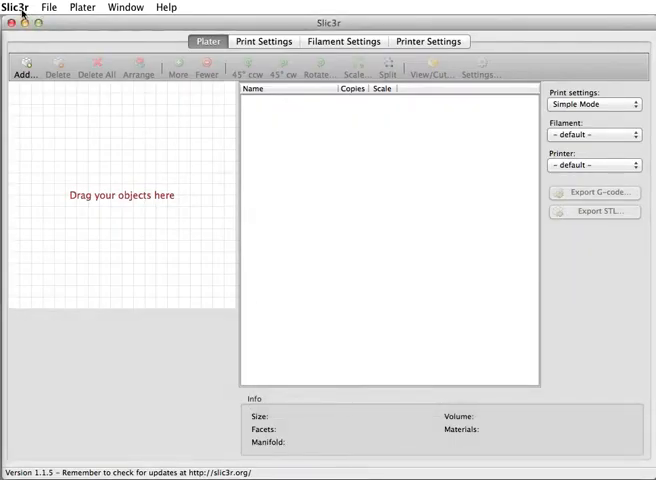
# Step: Load the downloaded medium PLA no-support configuration file into Slic3r
pyautogui.click(17, 8)
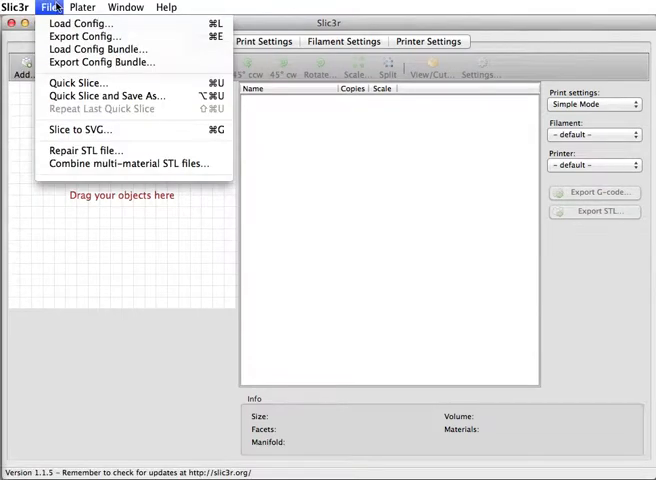
pyautogui.click(44, 24)
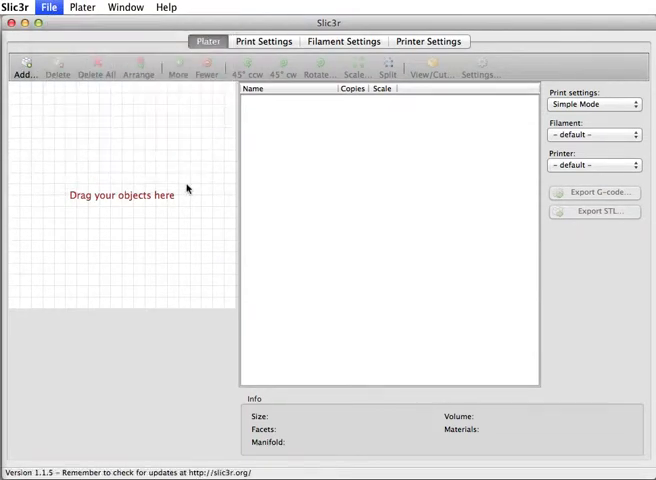
pyautogui.moveTo(440, 121); pyautogui.dragTo(240, 109)
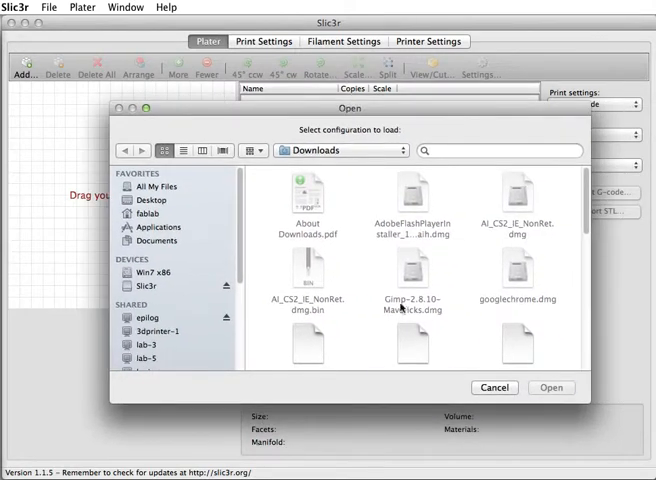
pyautogui.click(423, 343)
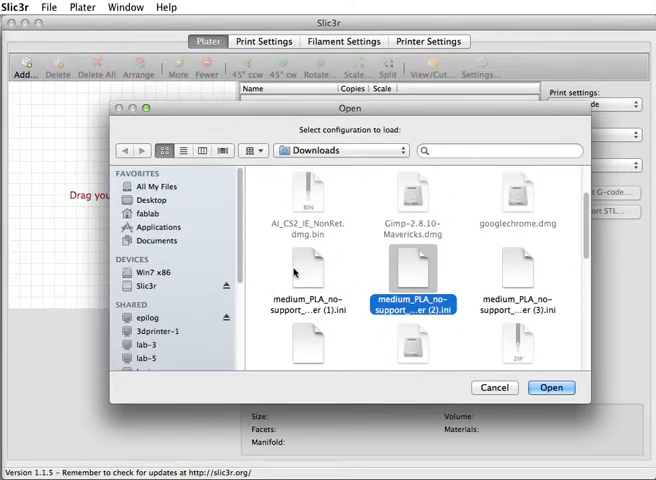
pyautogui.doubleClick(297, 266)
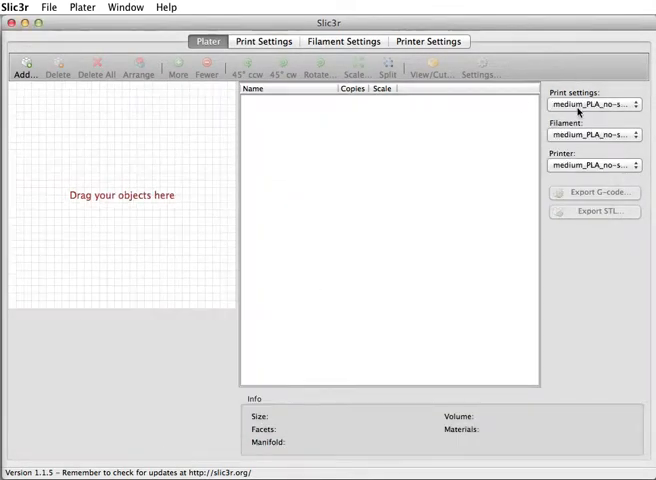
# Step: Review the loaded print, filament and printer settings, ending on print settings
pyautogui.click(282, 45)
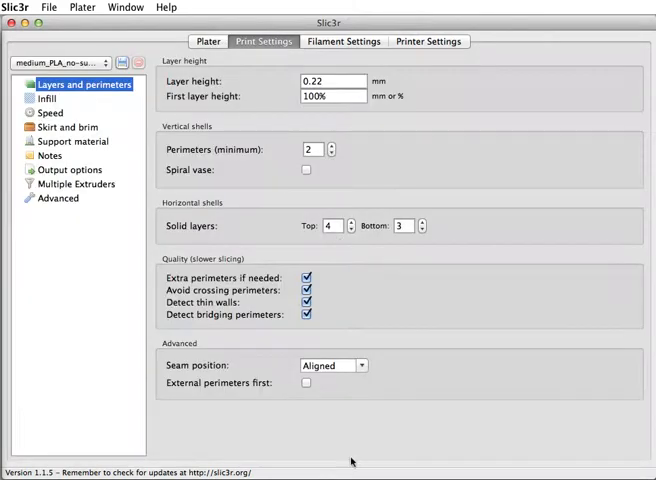
pyautogui.click(331, 44)
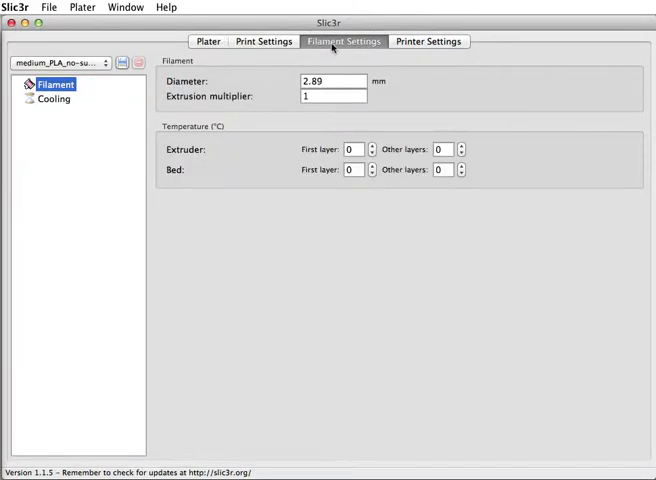
pyautogui.click(440, 42)
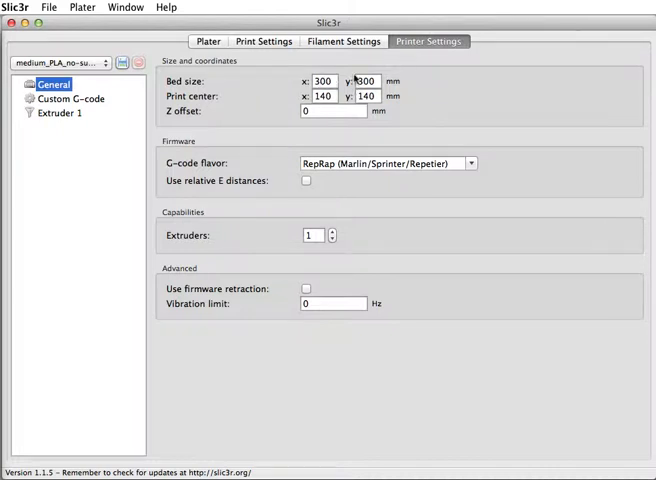
pyautogui.click(344, 41)
pyautogui.click(263, 43)
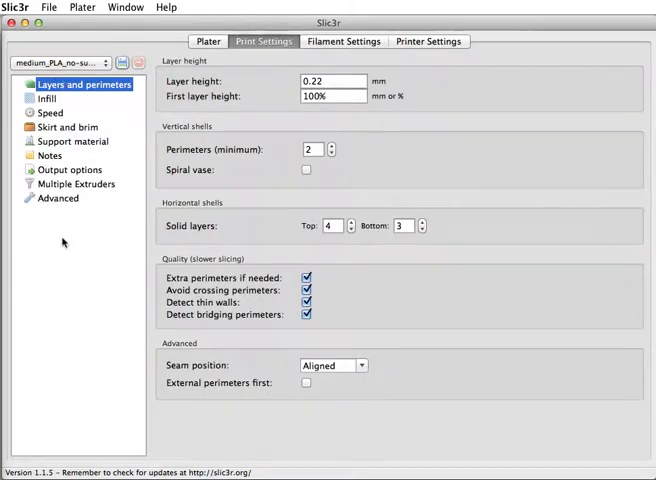
pyautogui.click(49, 7)
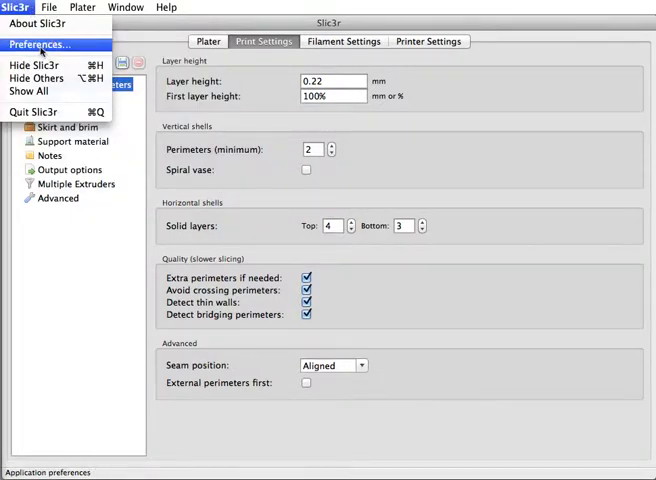
# Step: Set the Preferences mode to Expert, confirm, and return to the plater
pyautogui.click(40, 45)
pyautogui.click(306, 202)
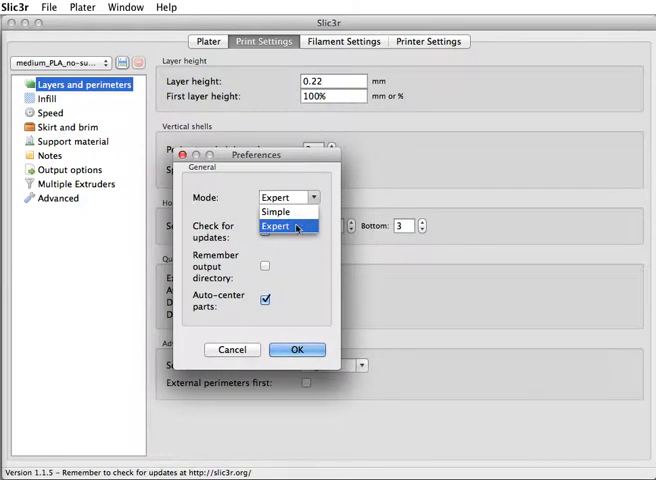
pyautogui.click(297, 228)
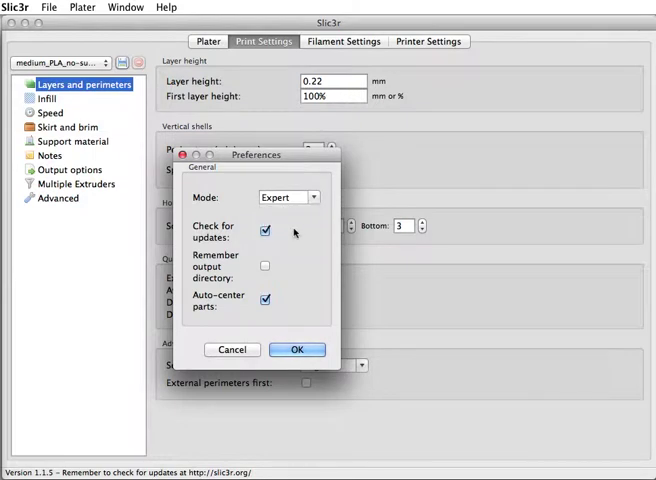
pyautogui.click(300, 351)
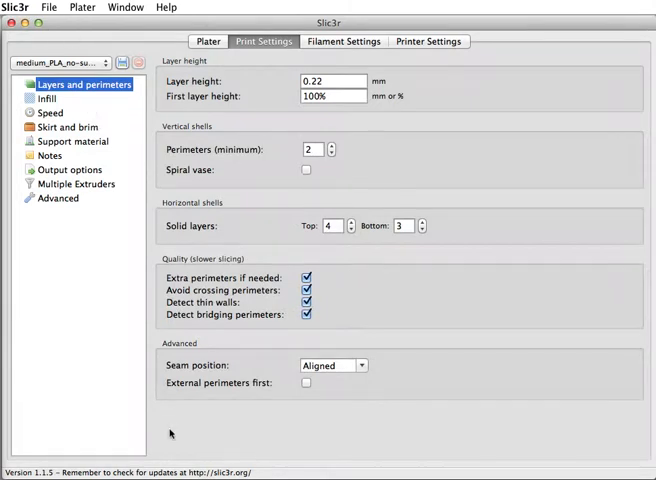
pyautogui.click(206, 42)
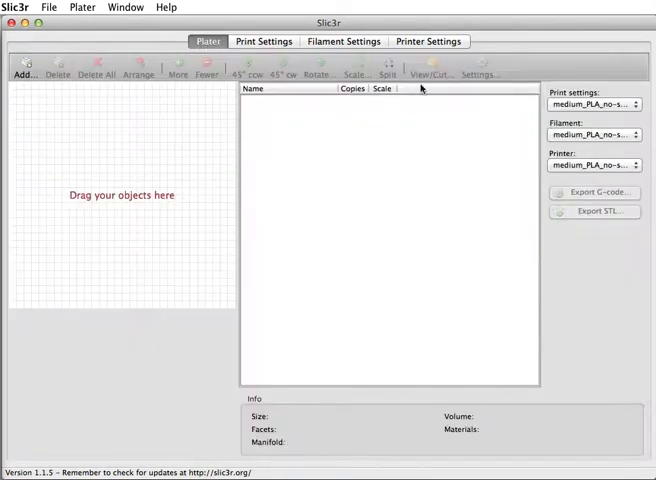
# Step: Browse the print settings infill and speed pages and the filament settings
pyautogui.click(264, 42)
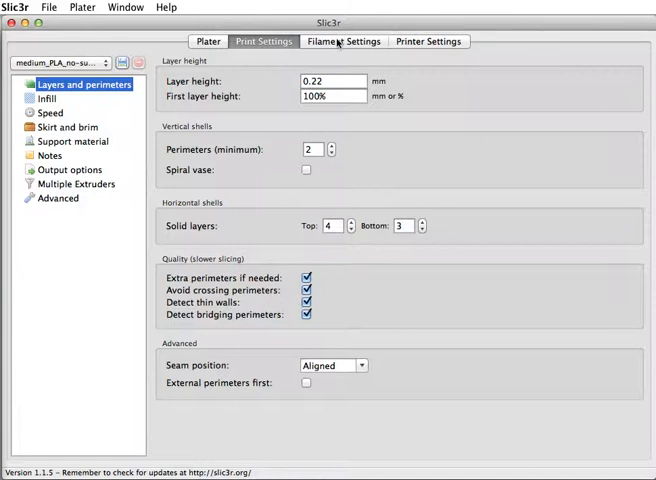
pyautogui.click(339, 43)
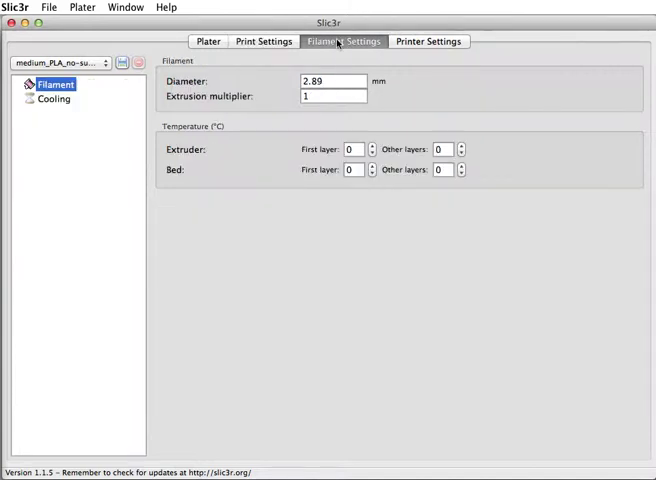
pyautogui.click(257, 42)
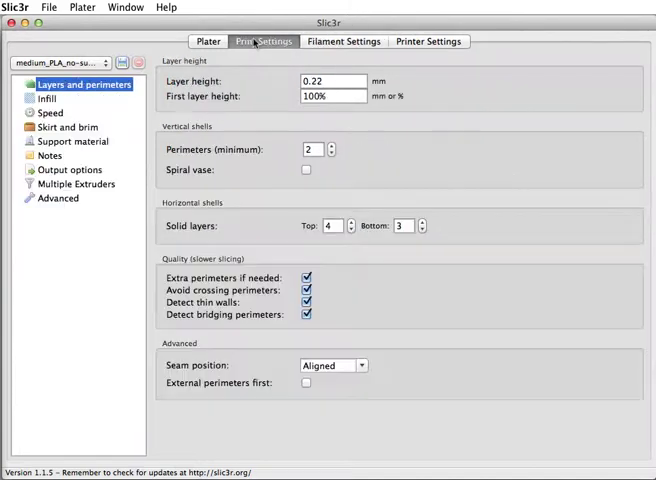
pyautogui.click(48, 99)
pyautogui.click(52, 114)
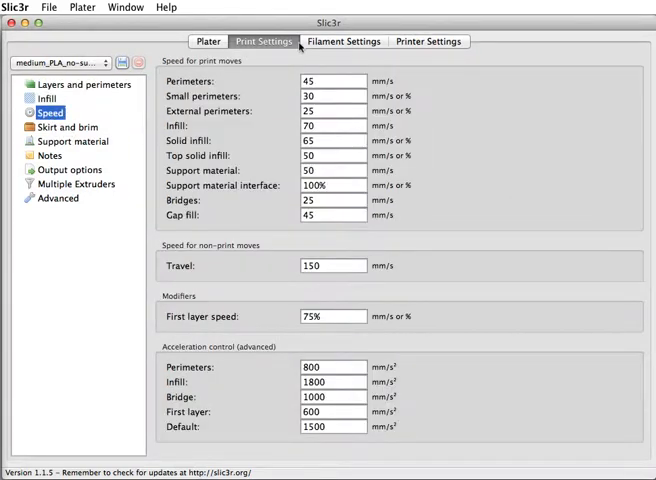
pyautogui.click(331, 44)
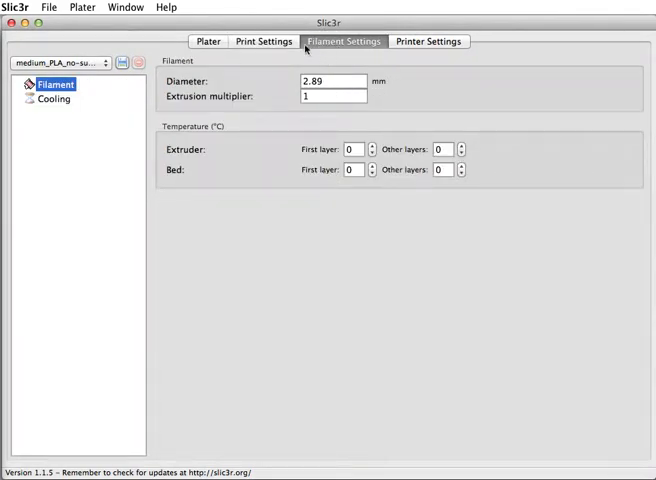
pyautogui.press('super+2')
# Step: Review layers and perimeters, advanced and output options, then return to print settings
pyautogui.click(90, 86)
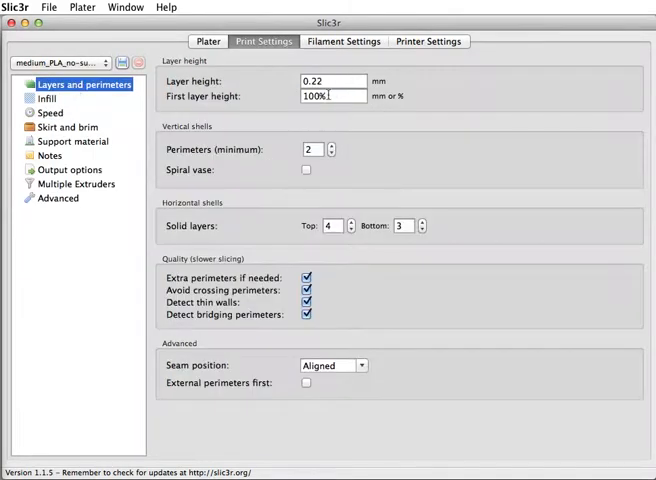
pyautogui.click(50, 200)
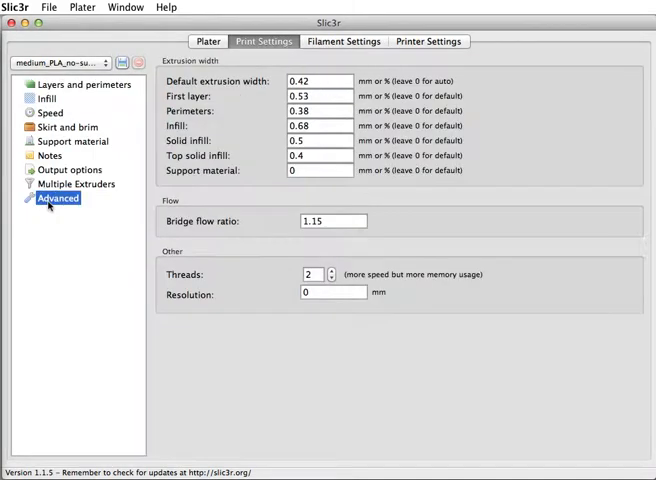
pyautogui.click(48, 184)
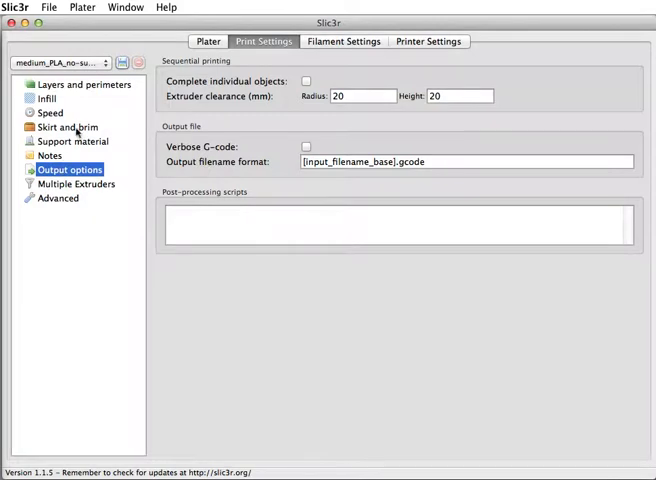
pyautogui.click(66, 88)
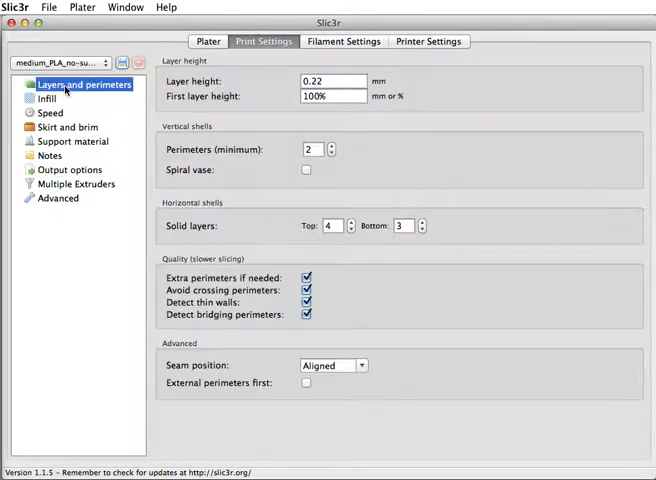
pyautogui.click(218, 42)
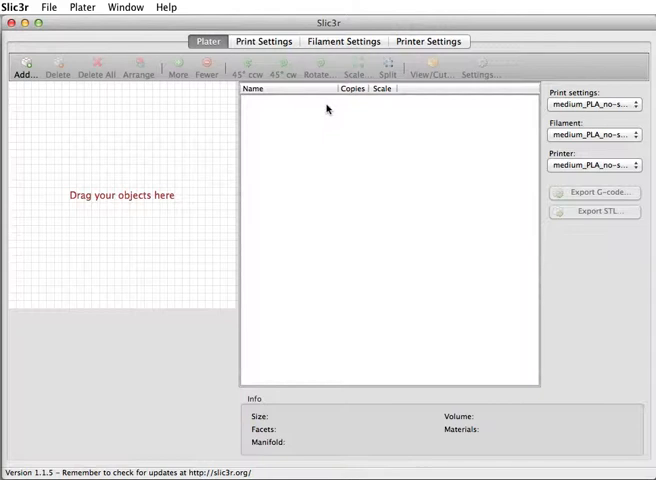
pyautogui.click(261, 42)
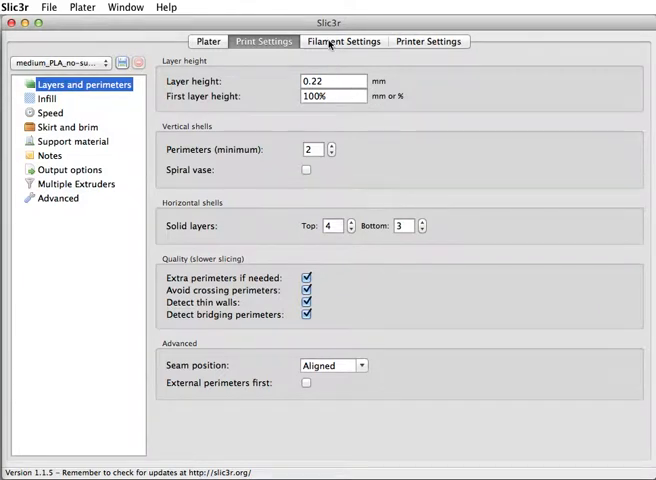
# Step: Set the infill fill density to 0% so the model prints hollow
pyautogui.click(52, 99)
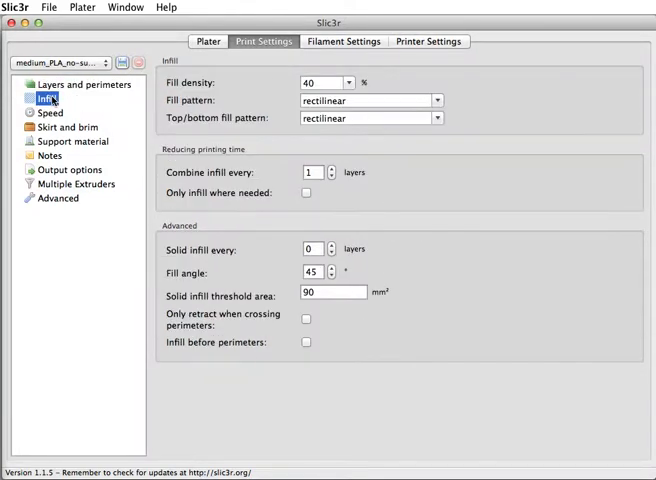
pyautogui.click(349, 84)
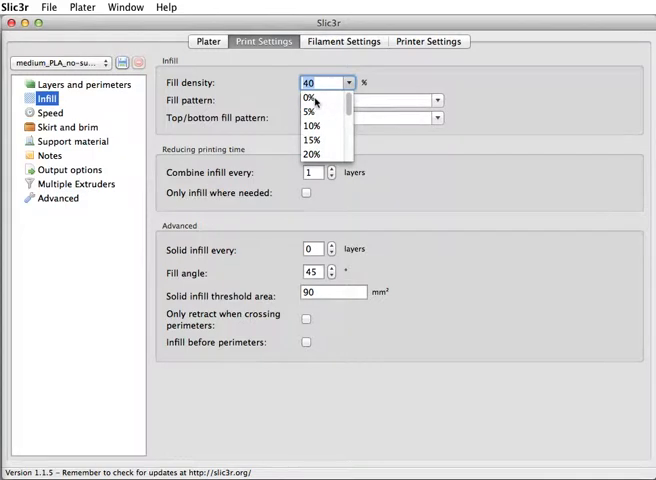
pyautogui.click(314, 101)
pyautogui.moveTo(348, 83); pyautogui.dragTo(351, 178)
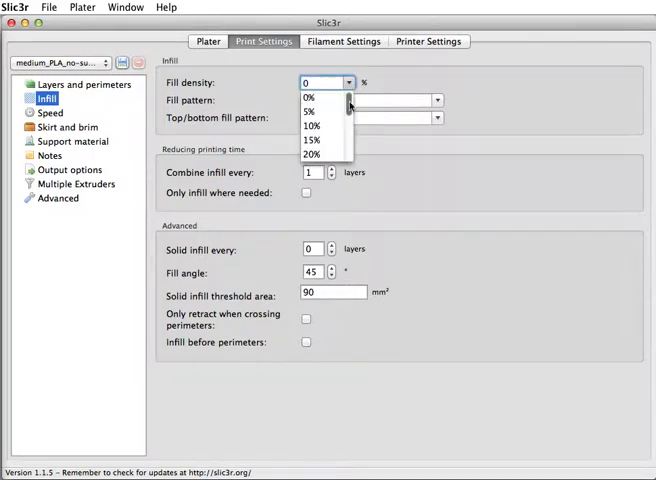
pyautogui.scroll(5, 316, 155)
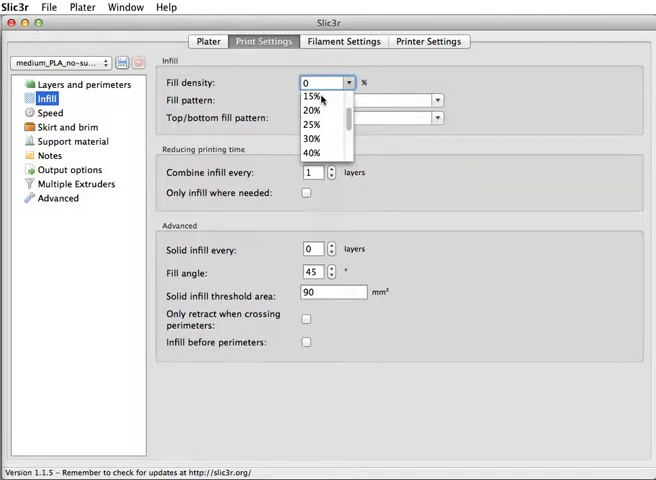
pyautogui.moveTo(348, 122); pyautogui.dragTo(350, 102)
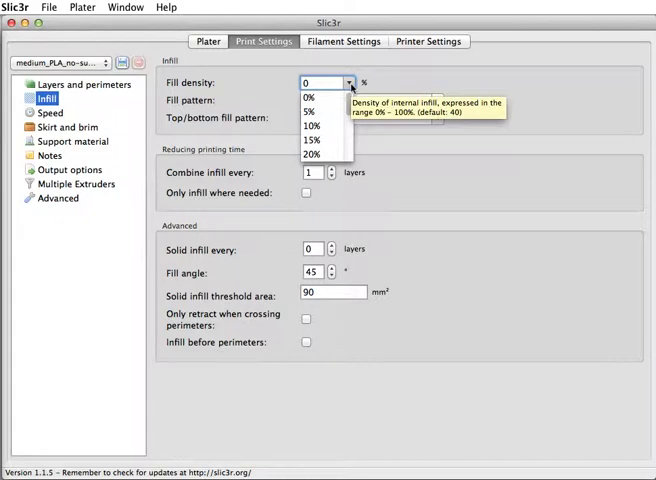
pyautogui.moveTo(328, 97)
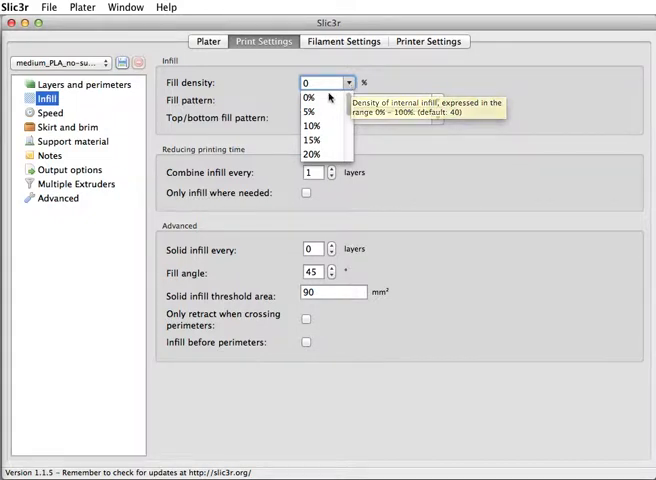
pyautogui.click(329, 97)
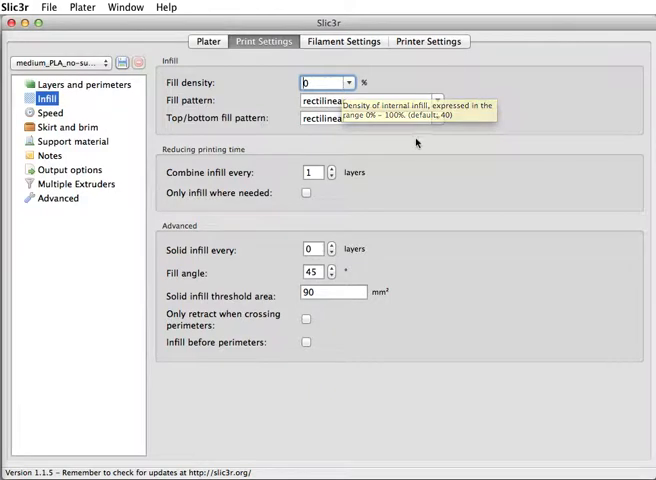
# Step: Set bottom solid layers to 0 in Layers and perimeters, keeping top at 4
pyautogui.click(73, 128)
pyautogui.click(44, 111)
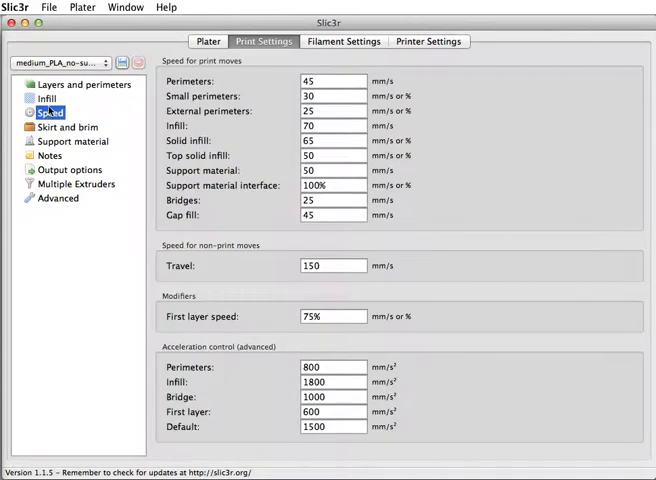
pyautogui.click(58, 86)
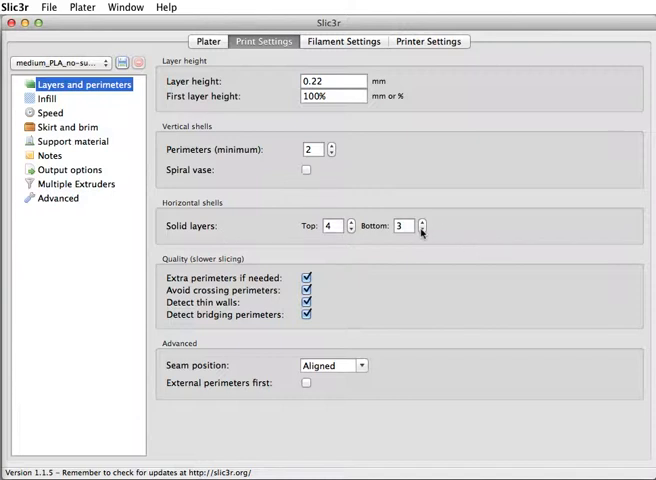
pyautogui.moveTo(422, 228)
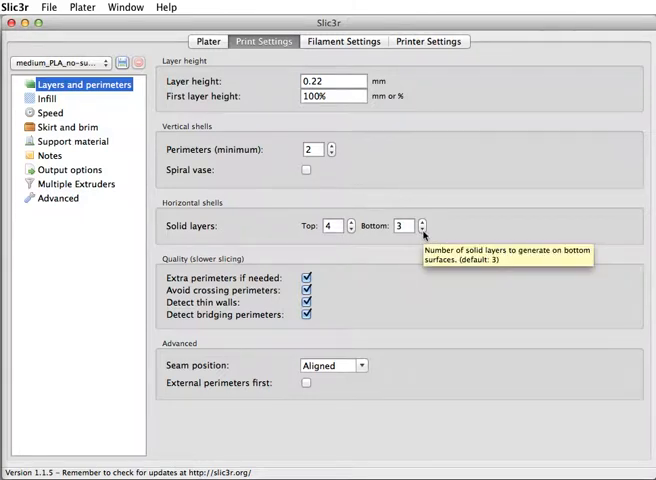
pyautogui.click(423, 229)
pyautogui.click(423, 229)
pyautogui.click(423, 229)
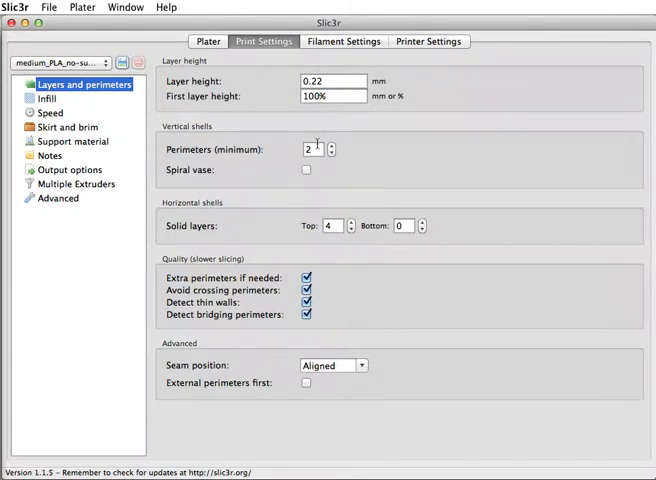
pyautogui.click(61, 129)
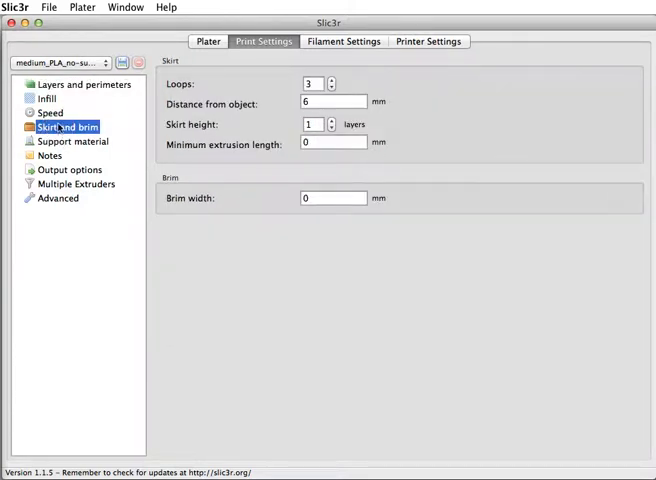
# Step: Keep 2 raft layers with support generation off, then bring up the app switcher
pyautogui.click(54, 112)
pyautogui.click(60, 142)
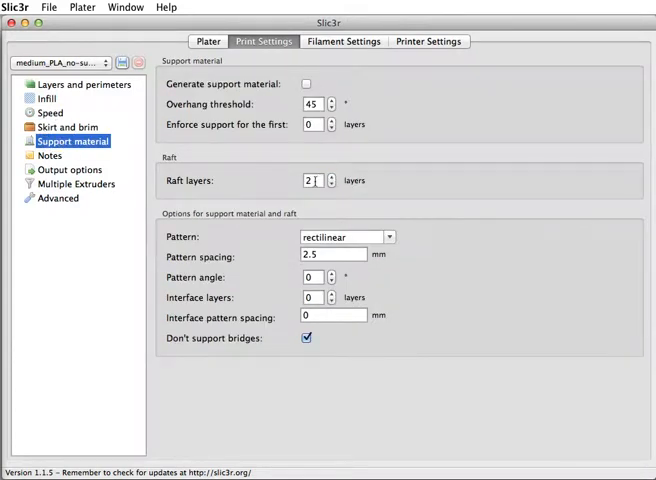
pyautogui.click(313, 181)
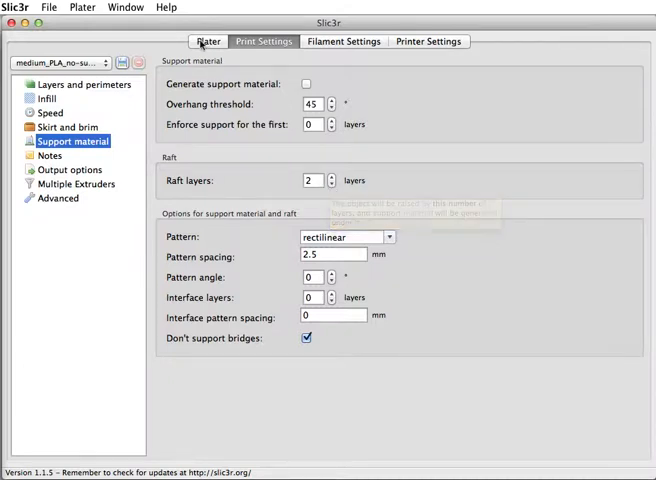
pyautogui.click(306, 84)
pyautogui.click(307, 85)
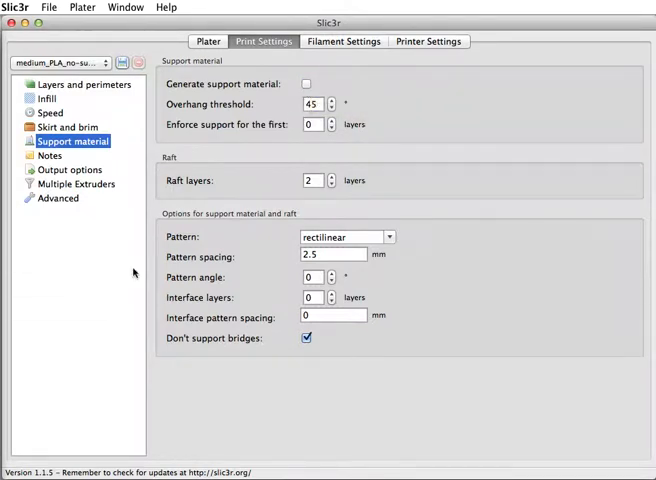
pyautogui.press('super+Tab')
pyautogui.press('super+Tab')
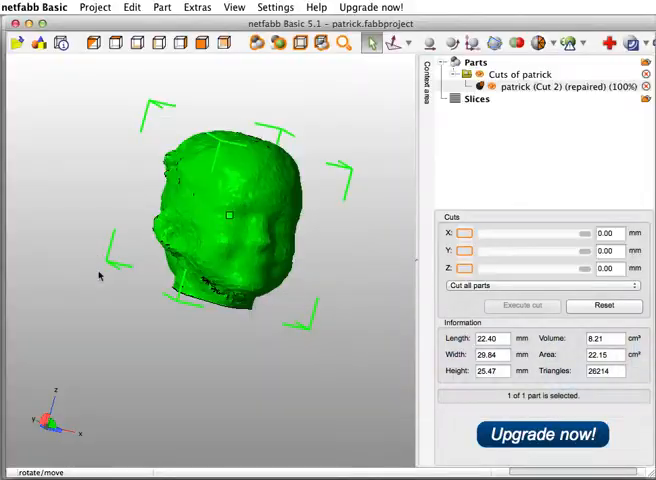
pyautogui.moveTo(100, 274)
pyautogui.mouseDown()
pyautogui.moveTo(253, 287)
pyautogui.moveTo(201, 271)
pyautogui.moveTo(253, 242)
pyautogui.moveTo(183, 249)
pyautogui.moveTo(267, 240)
pyautogui.moveTo(202, 266)
pyautogui.moveTo(265, 265)
pyautogui.moveTo(303, 238)
pyautogui.mouseUp()
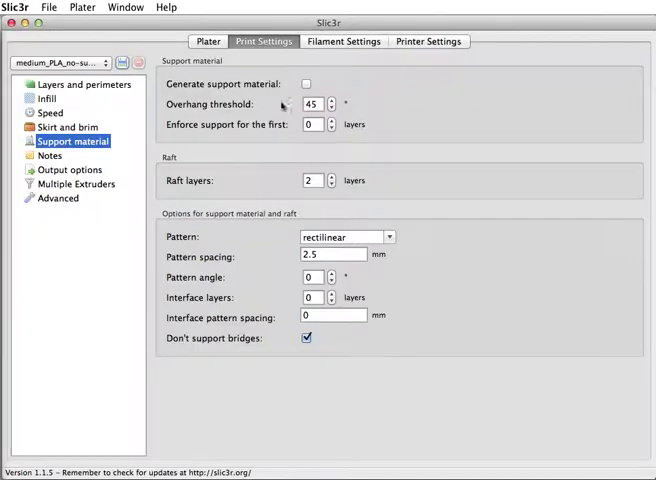
pyautogui.click(306, 84)
# Step: Keep Generate support material off and uncheck Avoid crossing perimeters under Layers and perimeters
pyautogui.click(306, 84)
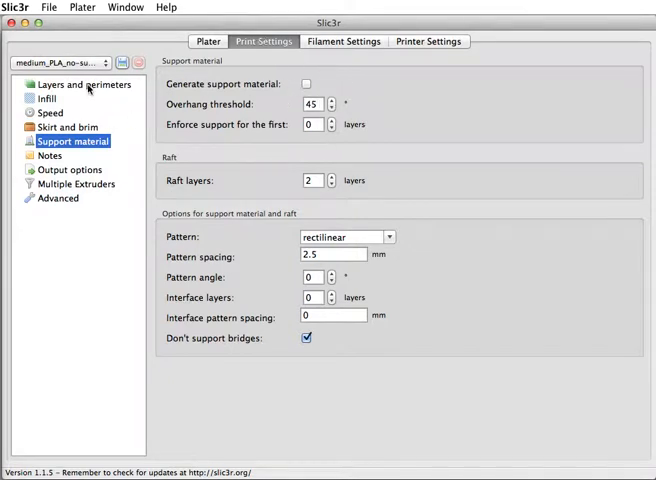
pyautogui.click(89, 87)
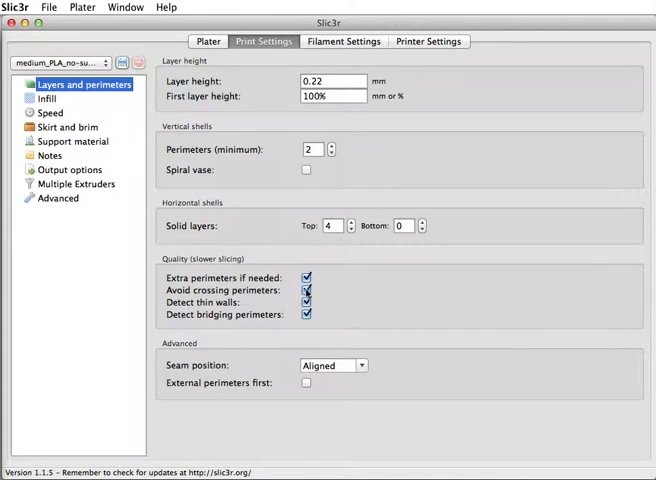
pyautogui.moveTo(306, 290)
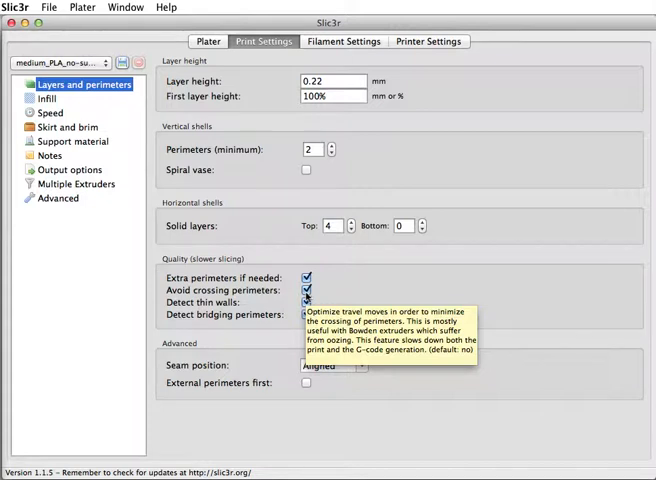
pyautogui.click(306, 290)
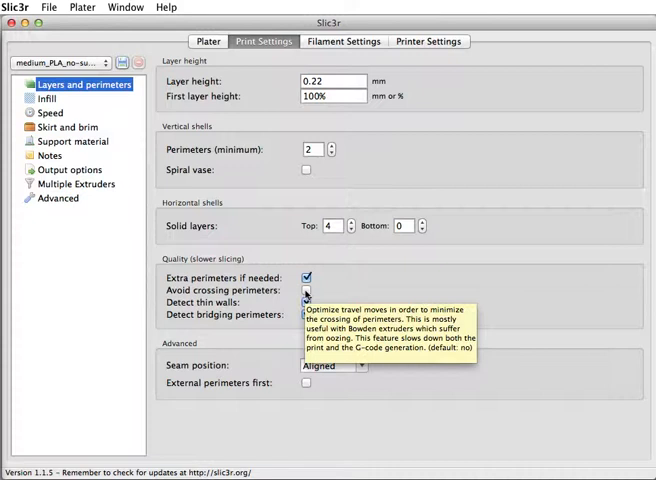
pyautogui.click(206, 45)
# Step: Add 'patrick (Cut 2) (repaired).stl' from the Desktop onto the plater
pyautogui.click(256, 41)
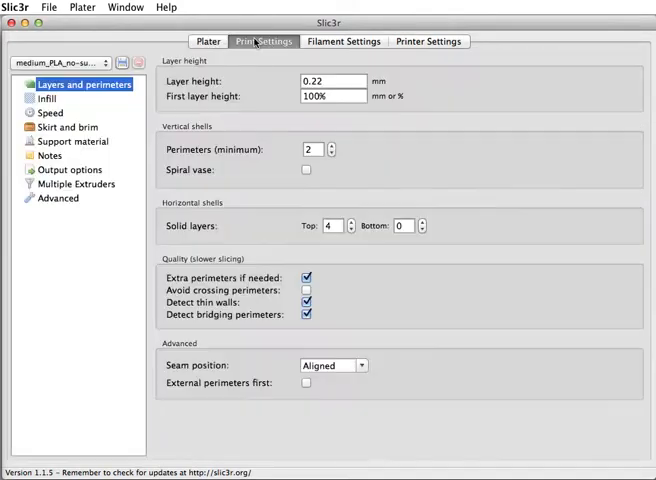
pyautogui.click(212, 42)
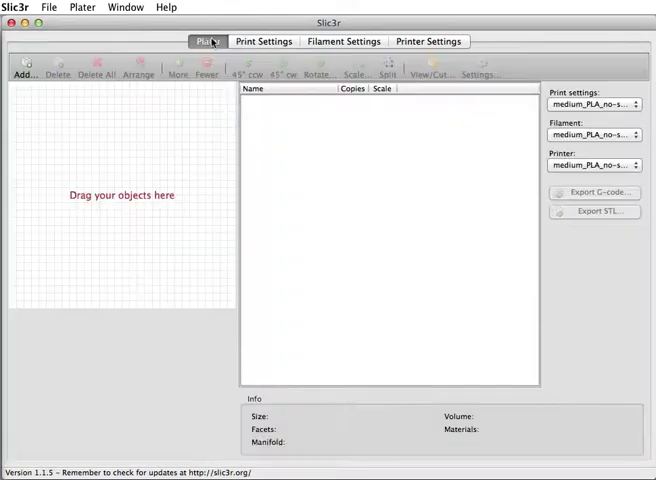
pyautogui.click(24, 66)
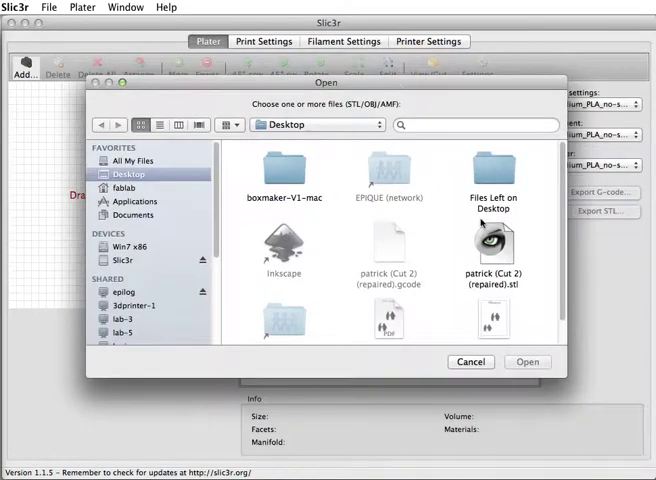
pyautogui.doubleClick(515, 240)
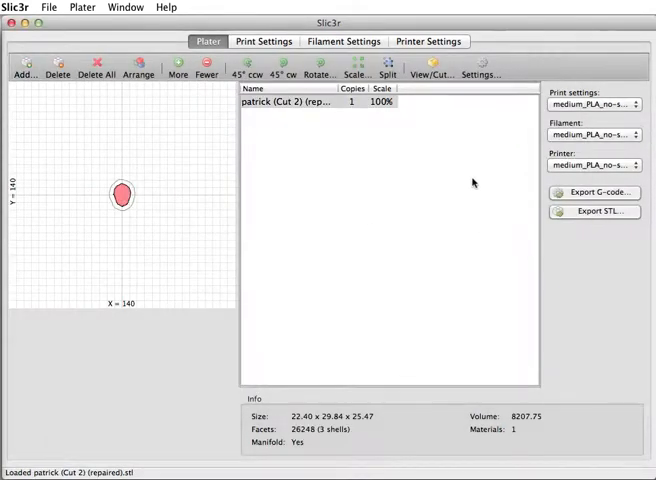
# Step: Export the G-code as patrick.gcode saved to the Desktop
pyautogui.click(590, 196)
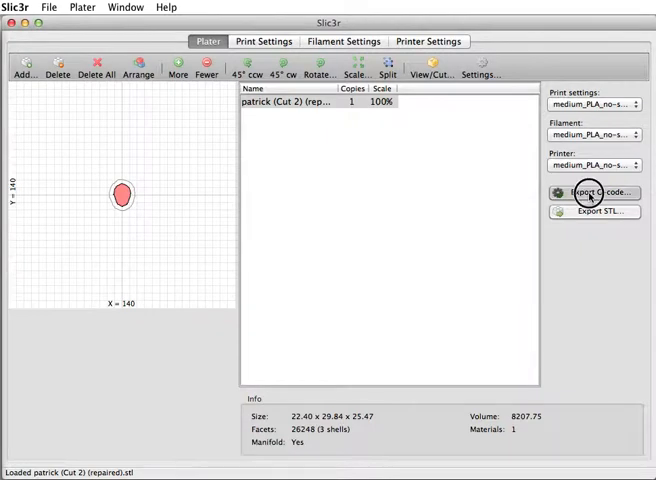
pyautogui.moveTo(550, 163); pyautogui.dragTo(321, 165)
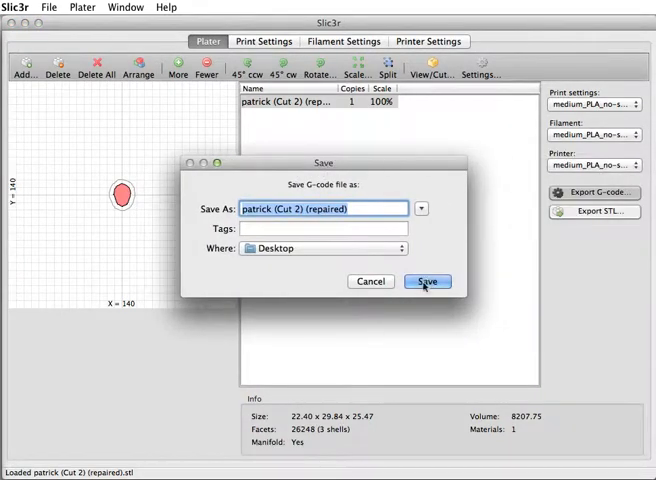
pyautogui.click(278, 206)
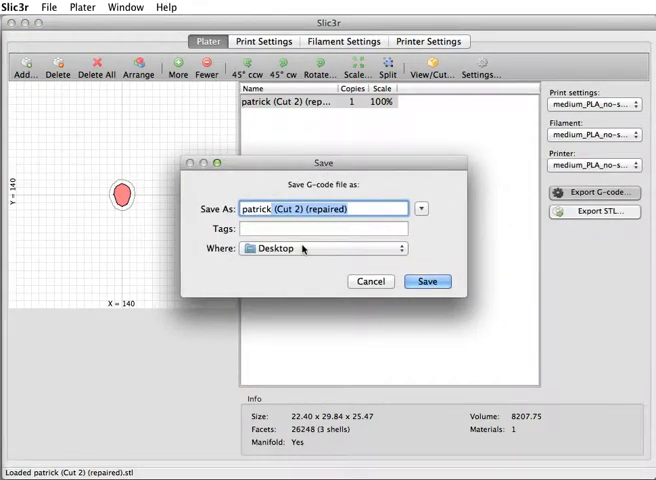
pyautogui.write('.gcode')
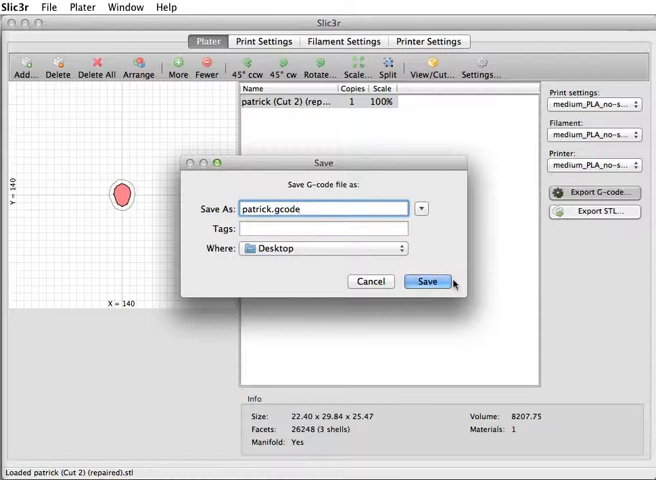
pyautogui.click(449, 280)
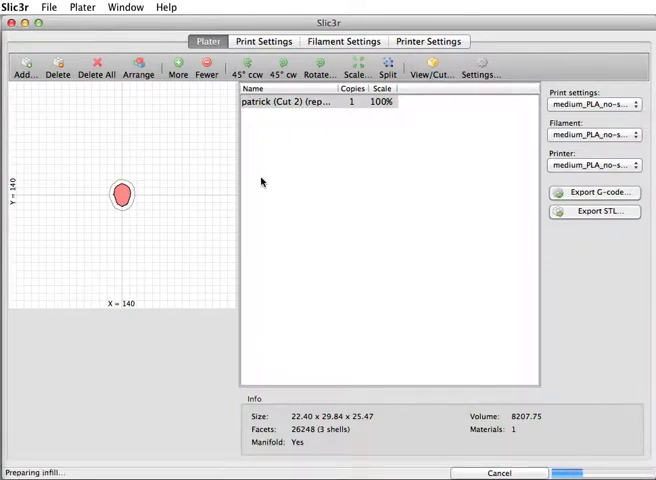
# Step: Review the print settings while slicing finishes, then return to the plater
pyautogui.click(262, 42)
pyautogui.click(306, 289)
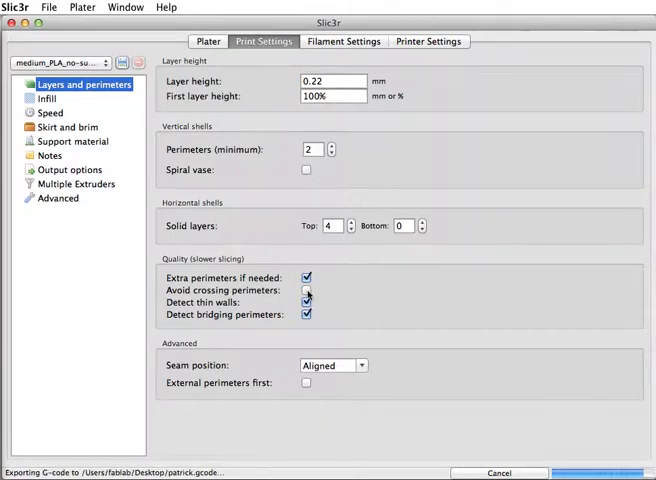
pyautogui.click(212, 43)
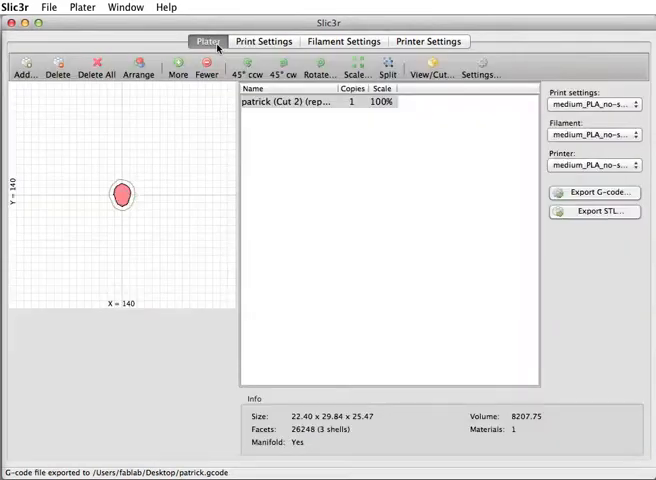